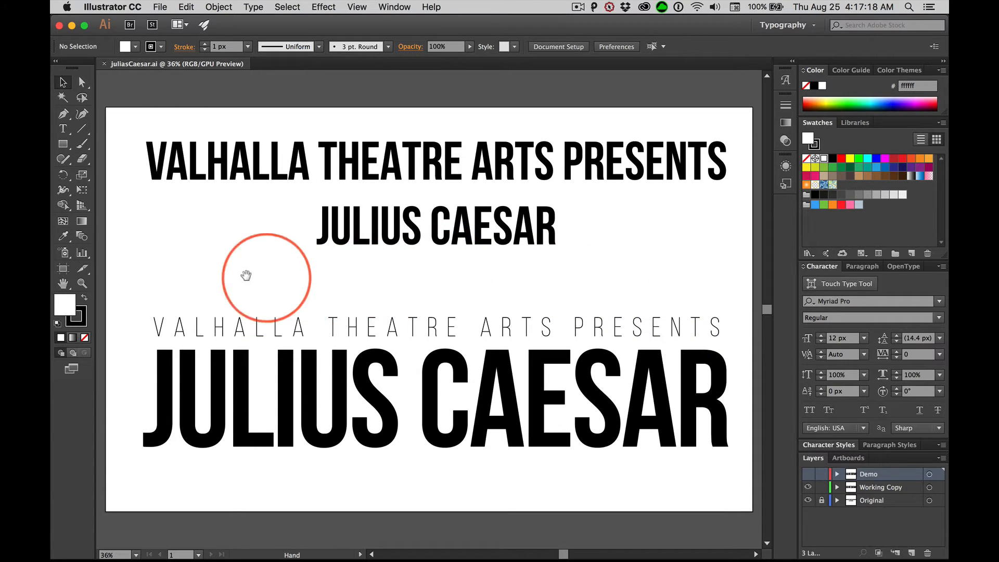
{"action": "key", "text": "space"}
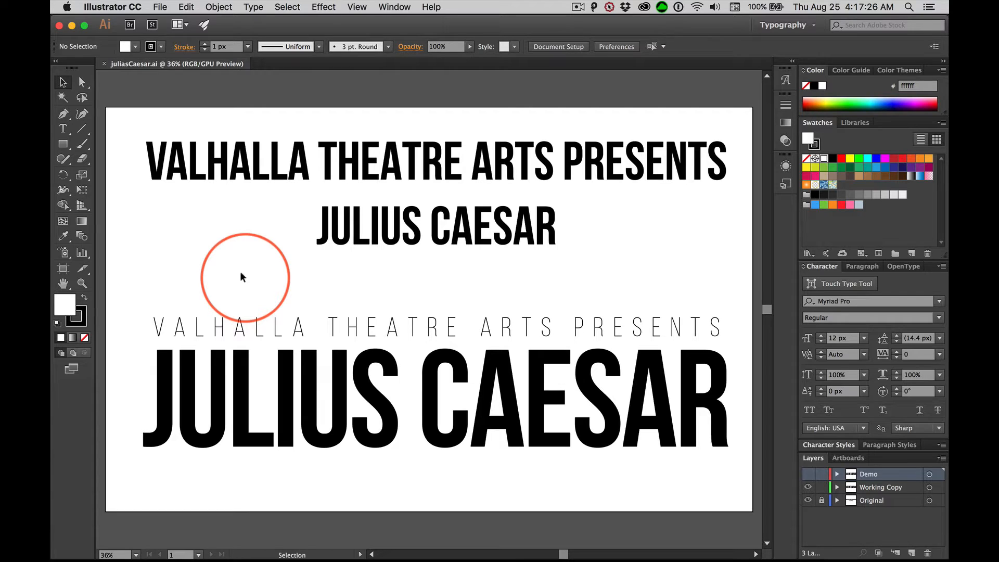
{"action": "key", "text": "space"}
{"action": "left_click_drag", "start_coordinate": [238, 260], "coordinate": [218, 239]}
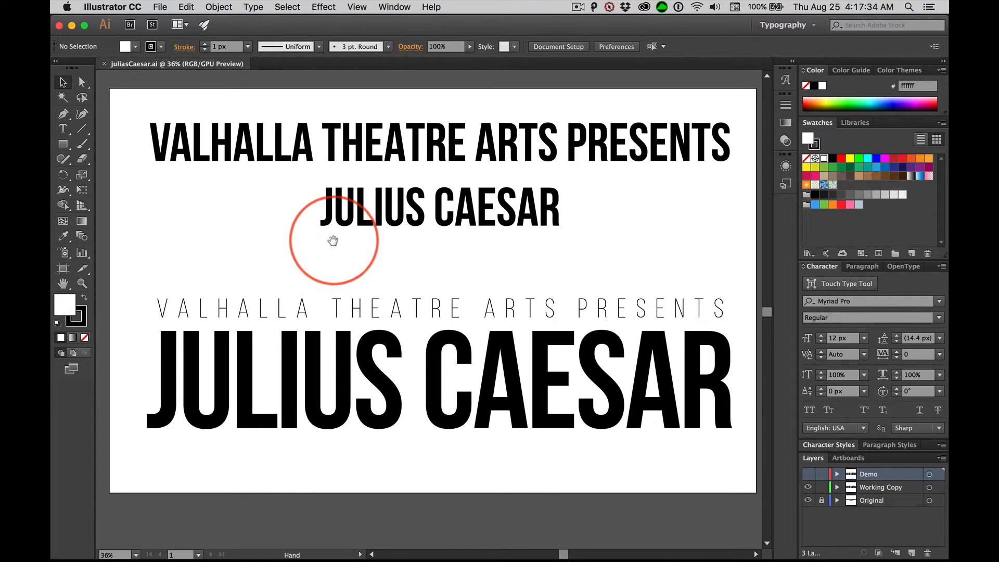
{"action": "mouse_move", "coordinate": [371, 262]}
{"action": "left_mouse_down"}
{"action": "mouse_move", "coordinate": [256, 239]}
{"action": "mouse_move", "coordinate": [408, 252]}
{"action": "mouse_move", "coordinate": [363, 266]}
{"action": "left_mouse_up"}
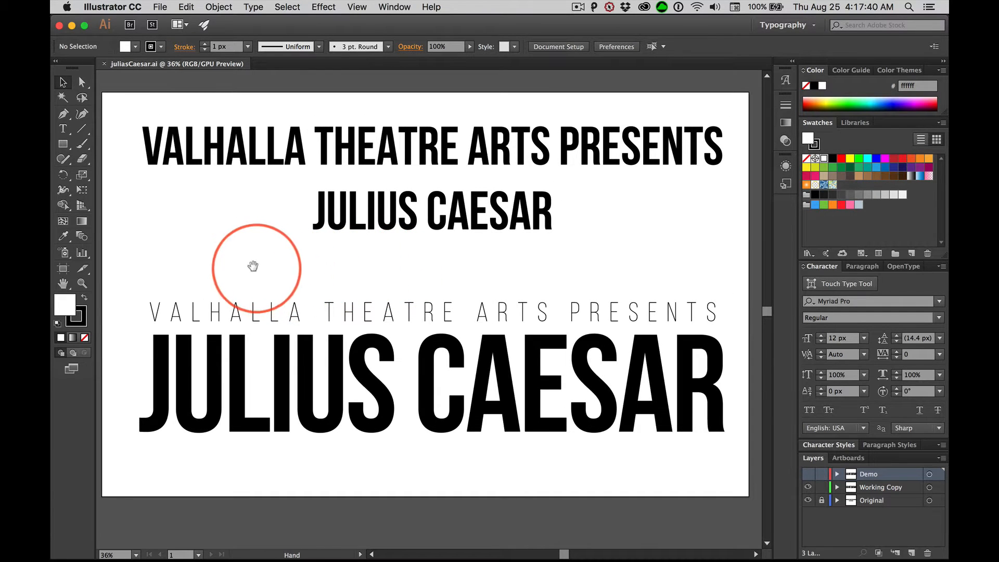
{"action": "key", "text": "space"}
{"action": "mouse_move", "coordinate": [242, 251]}
{"action": "left_mouse_down"}
{"action": "mouse_move", "coordinate": [371, 240]}
{"action": "mouse_move", "coordinate": [267, 279]}
{"action": "mouse_move", "coordinate": [268, 248]}
{"action": "mouse_move", "coordinate": [227, 251]}
{"action": "left_mouse_up"}
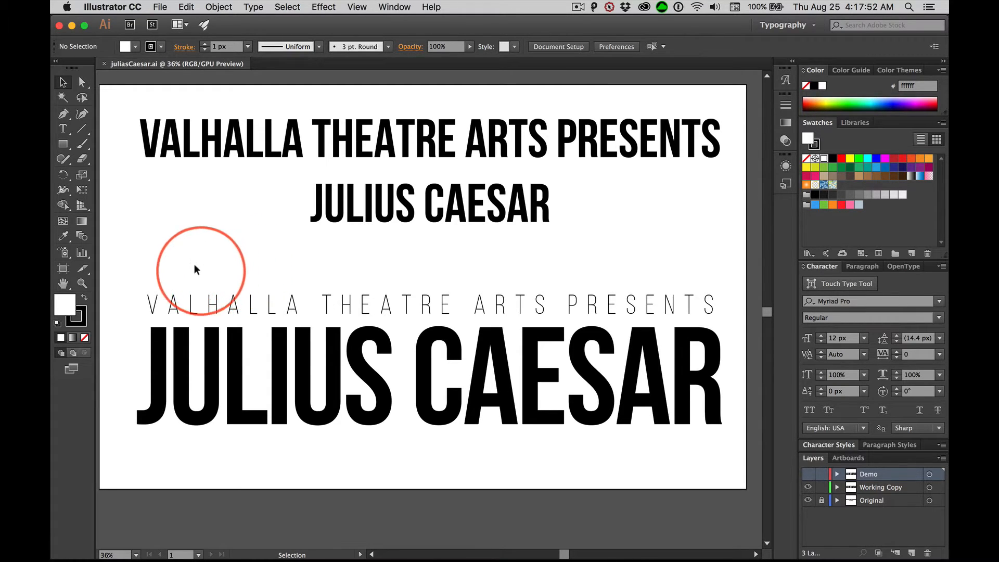
Inspect the character settings and letter spacing within the large JULIUS CAESAR line and deselect the text
{"action": "left_click", "coordinate": [61, 129]}
{"action": "left_click", "coordinate": [287, 365]}
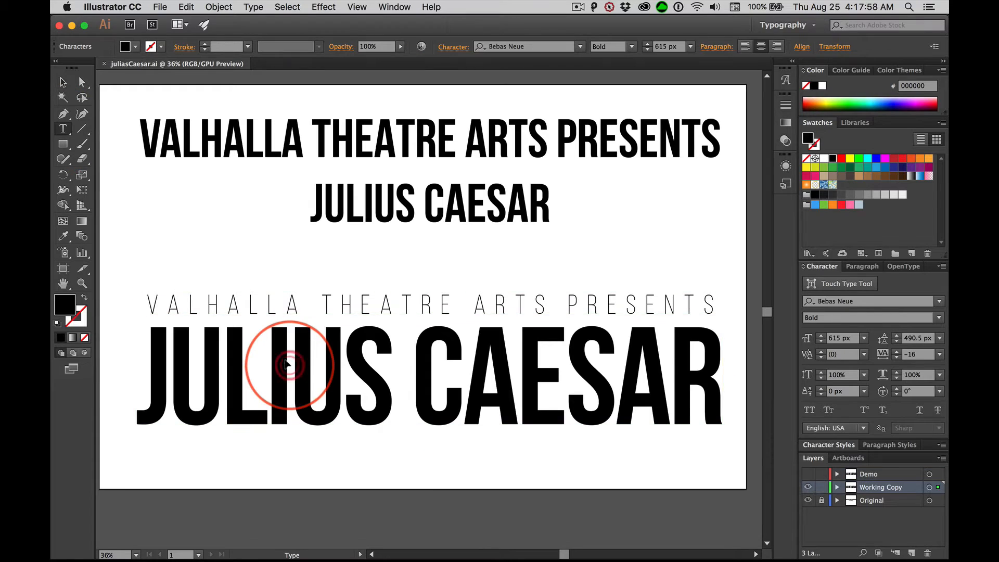
{"action": "left_click", "coordinate": [676, 360]}
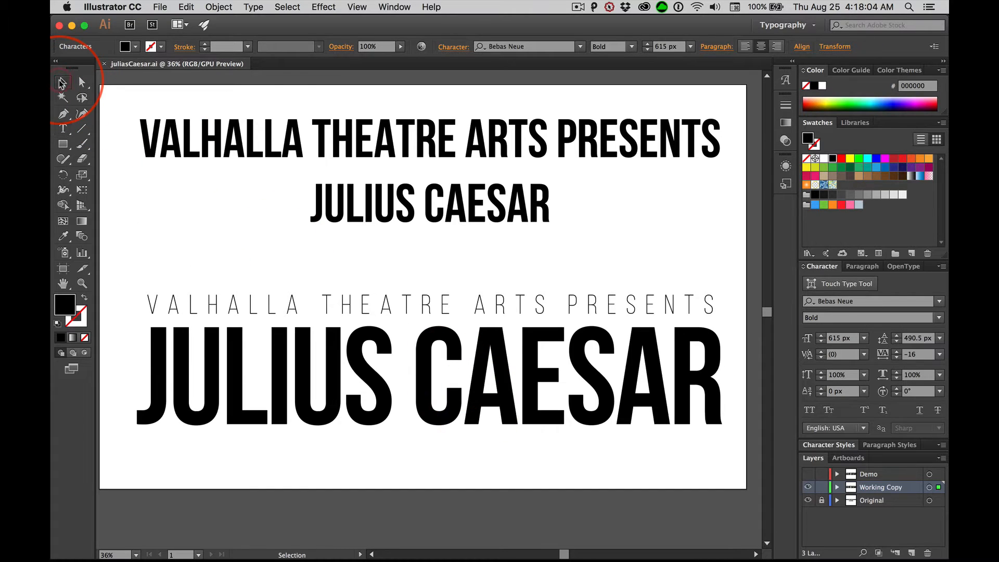
{"action": "left_click", "coordinate": [62, 82]}
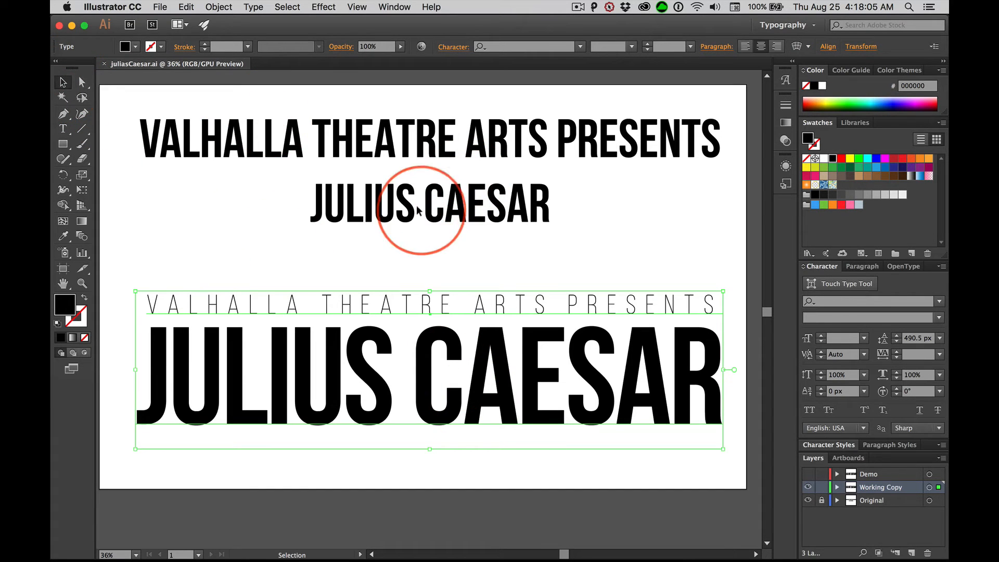
{"action": "left_click", "coordinate": [206, 247]}
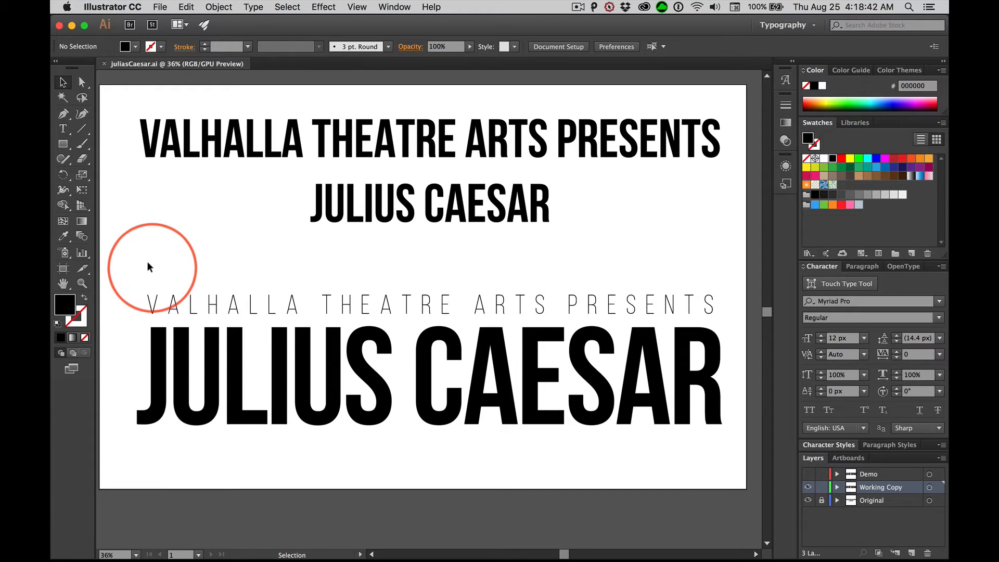
{"action": "key", "text": "space"}
{"action": "mouse_move", "coordinate": [156, 259]}
{"action": "left_mouse_down"}
{"action": "mouse_move", "coordinate": [201, 254]}
{"action": "mouse_move", "coordinate": [159, 257]}
{"action": "left_mouse_up"}
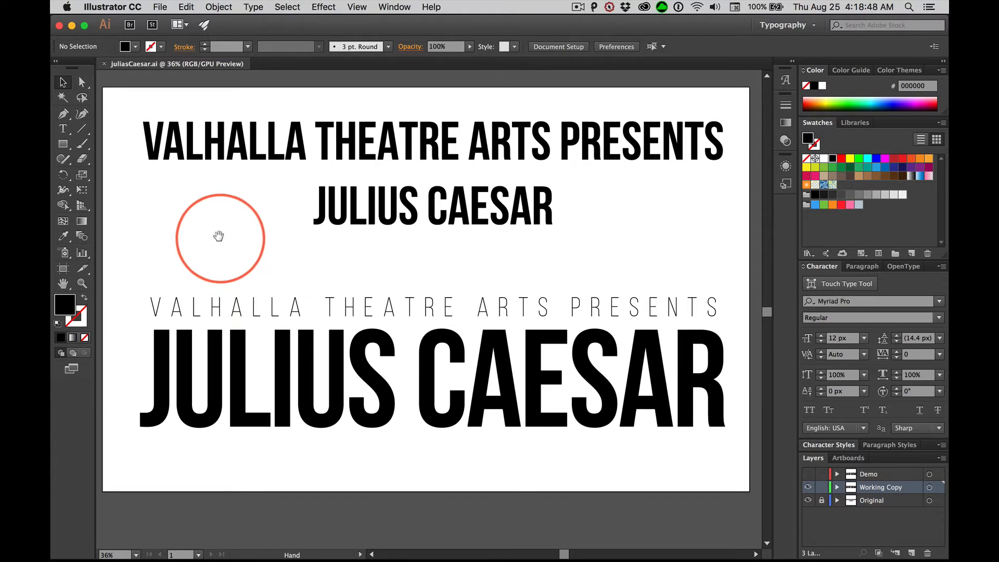
{"action": "key", "text": "super"}
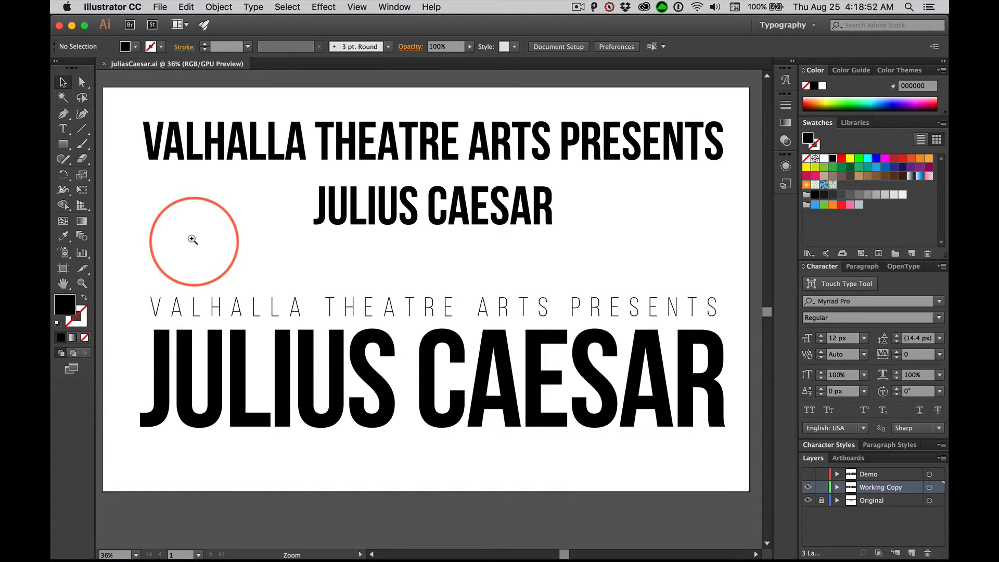
{"action": "left_click_drag", "start_coordinate": [219, 227], "coordinate": [220, 229]}
{"action": "left_click", "coordinate": [220, 229]}
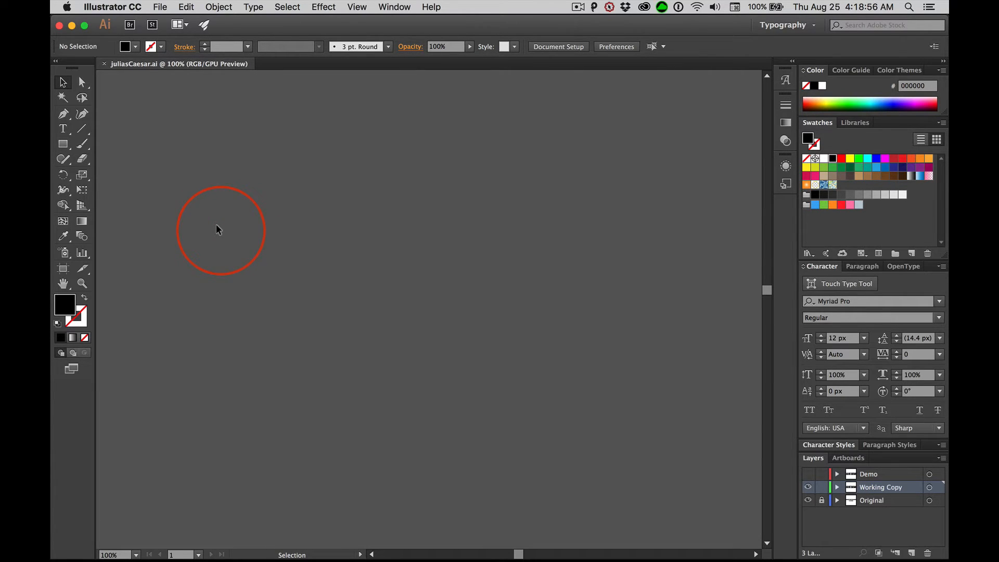
{"action": "key", "text": "super+0"}
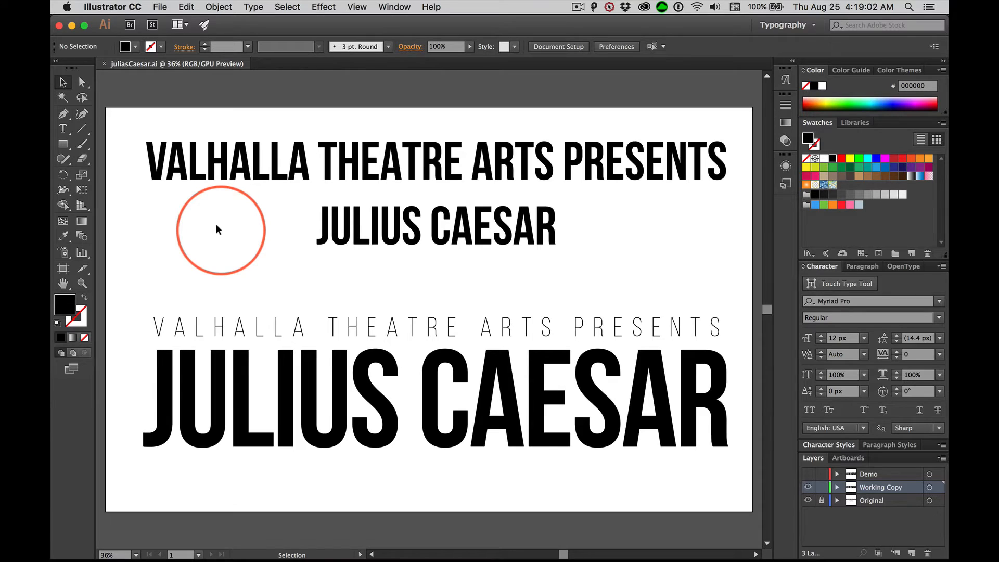
Tighten the kerning between the V and A of VALHALLA in the thin lower line to -40
{"action": "key", "text": "space"}
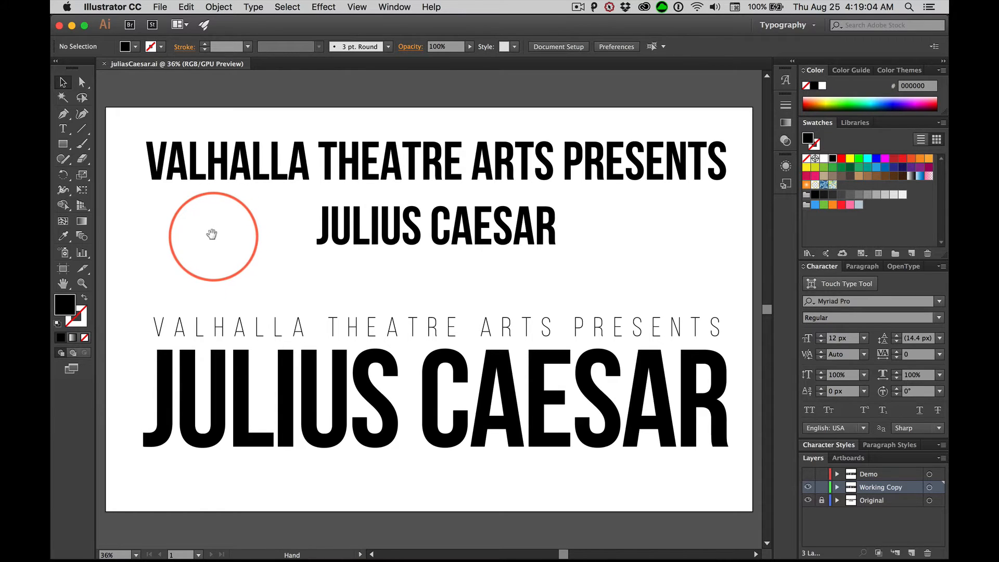
{"action": "key", "text": "super"}
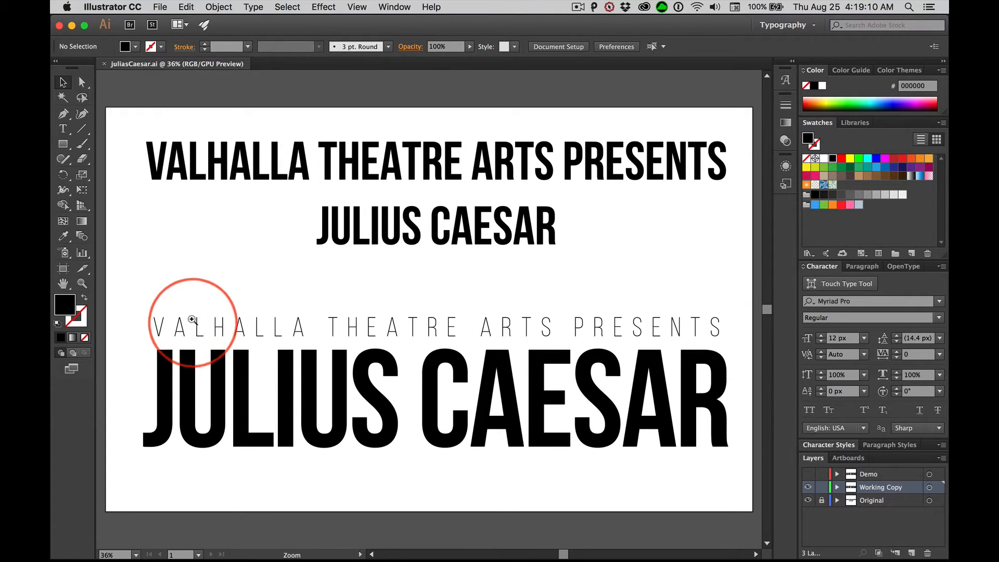
{"action": "left_click_drag", "start_coordinate": [178, 319], "coordinate": [265, 350]}
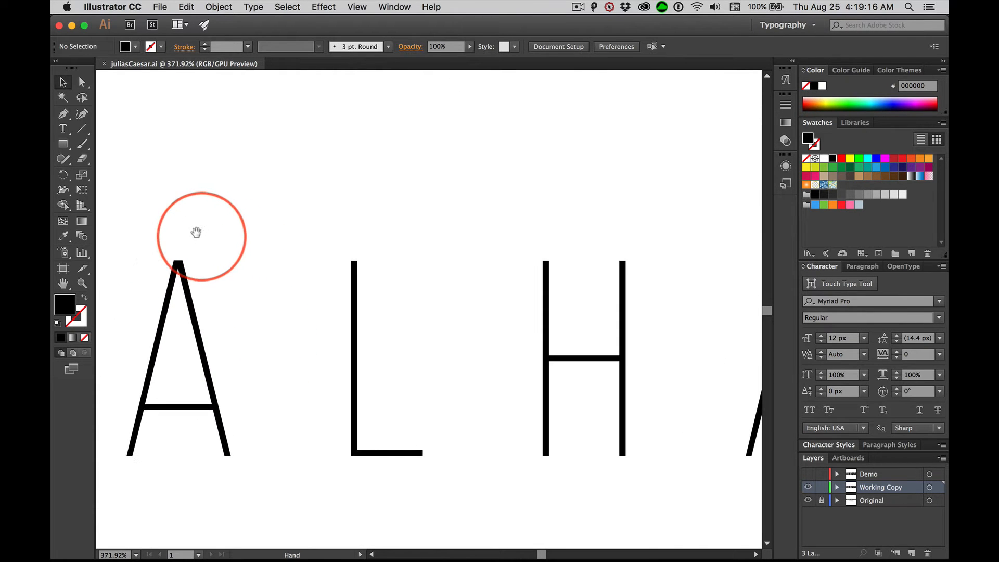
{"action": "left_click_drag", "start_coordinate": [200, 229], "coordinate": [414, 194]}
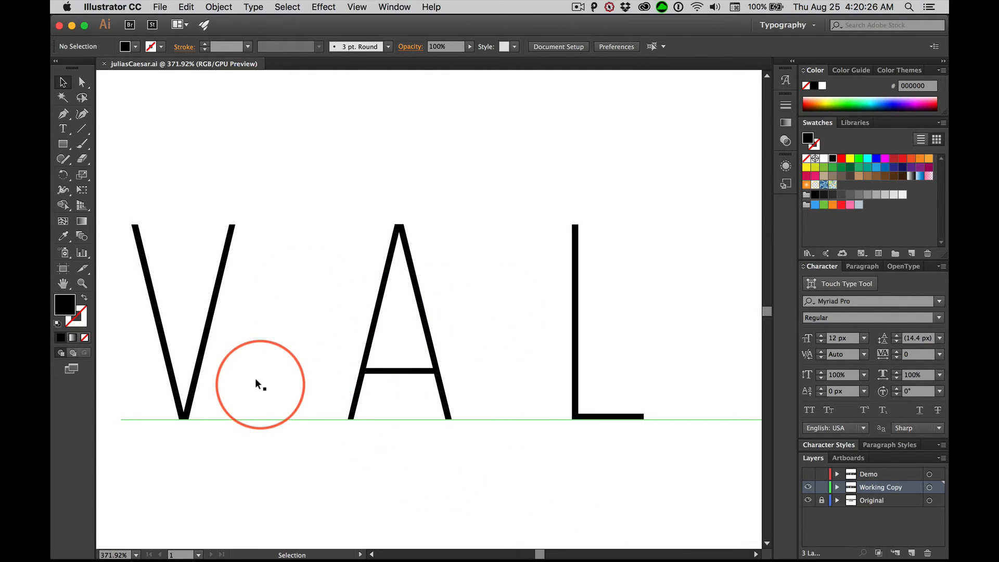
{"action": "left_click", "coordinate": [303, 331]}
{"action": "double_click", "coordinate": [305, 333]}
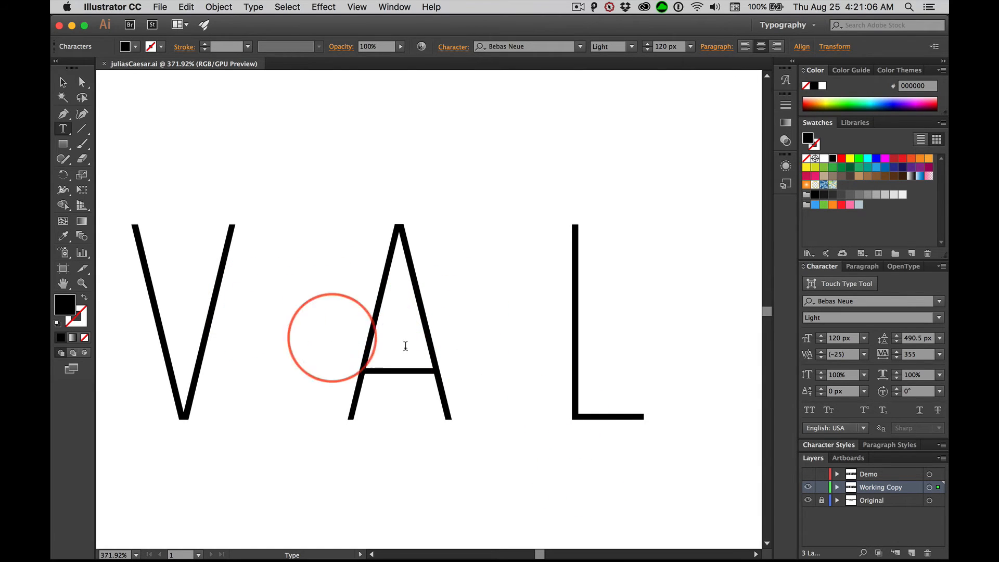
{"action": "key", "text": "alt"}
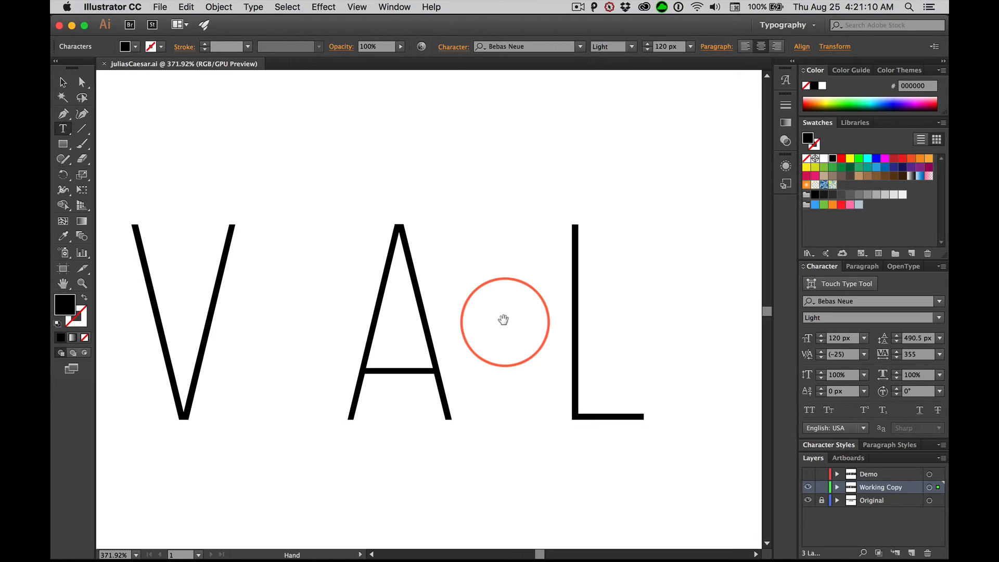
{"action": "key", "text": "alt+Left"}
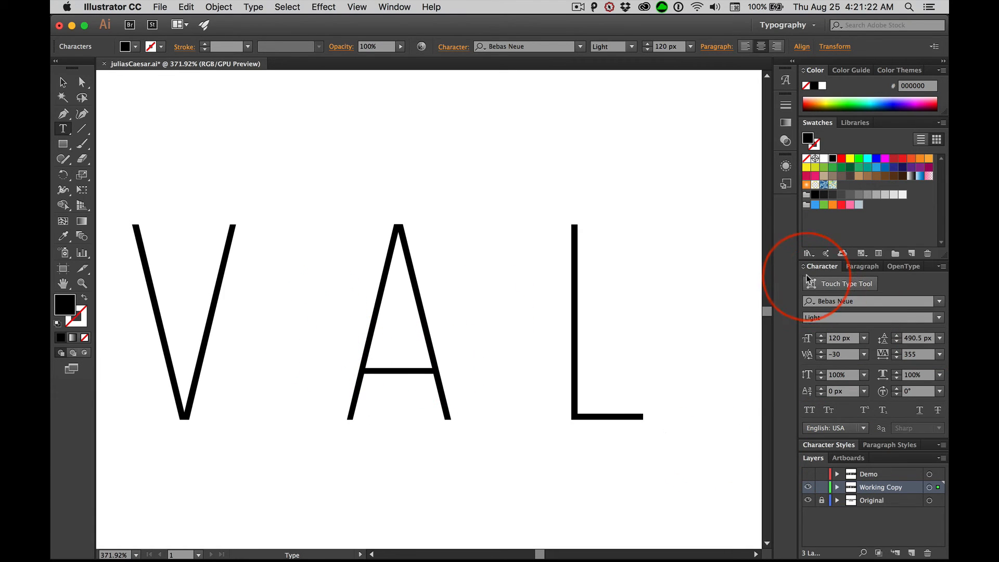
{"action": "key", "text": "alt+Left"}
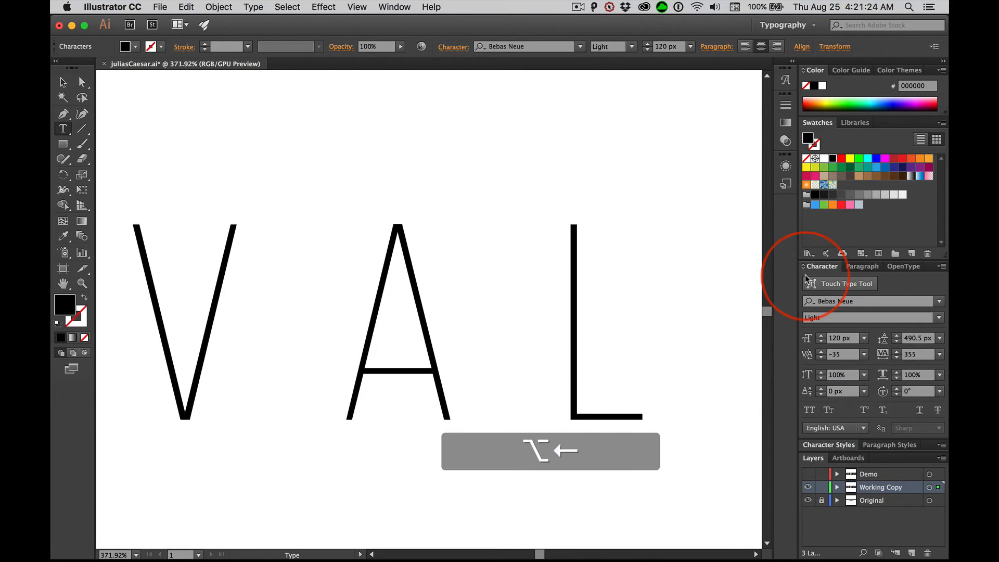
{"action": "key", "text": "alt+Left"}
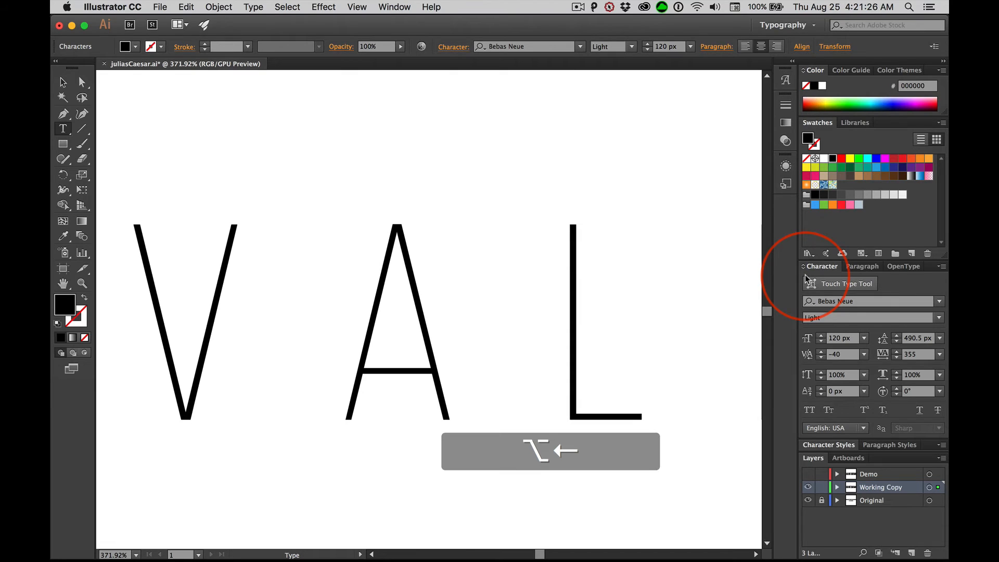
{"action": "left_click", "coordinate": [58, 83]}
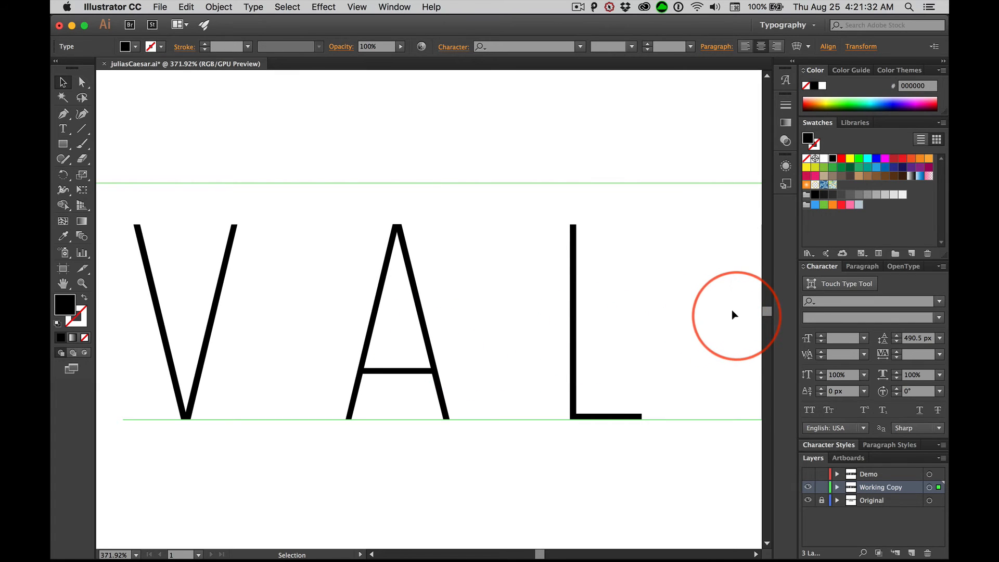
Tighten the kerning between the first L and the H of VALHALLA in the thin lower line to -10
{"action": "left_click_drag", "start_coordinate": [709, 305], "coordinate": [514, 304]}
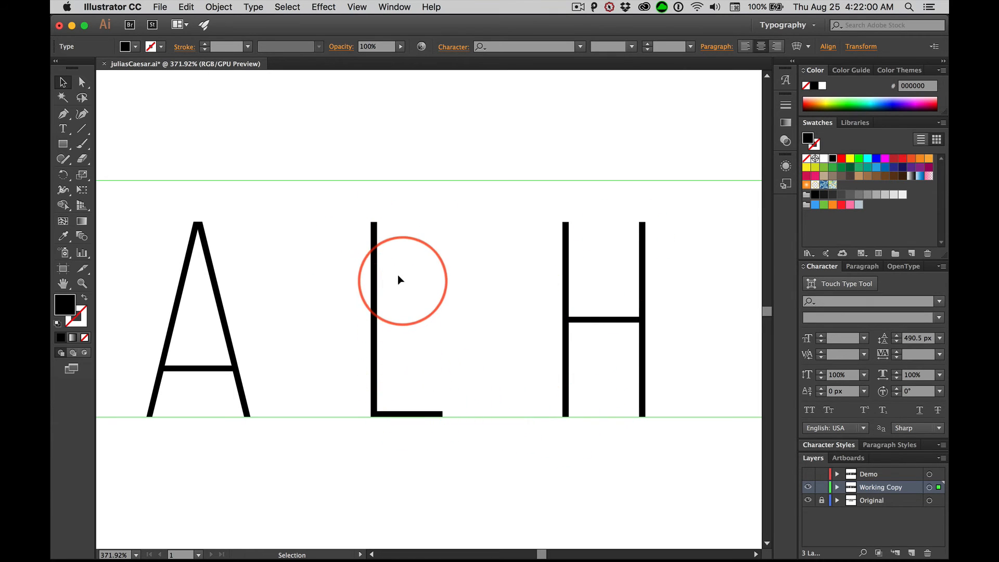
{"action": "left_click", "coordinate": [524, 325]}
{"action": "double_click", "coordinate": [526, 325]}
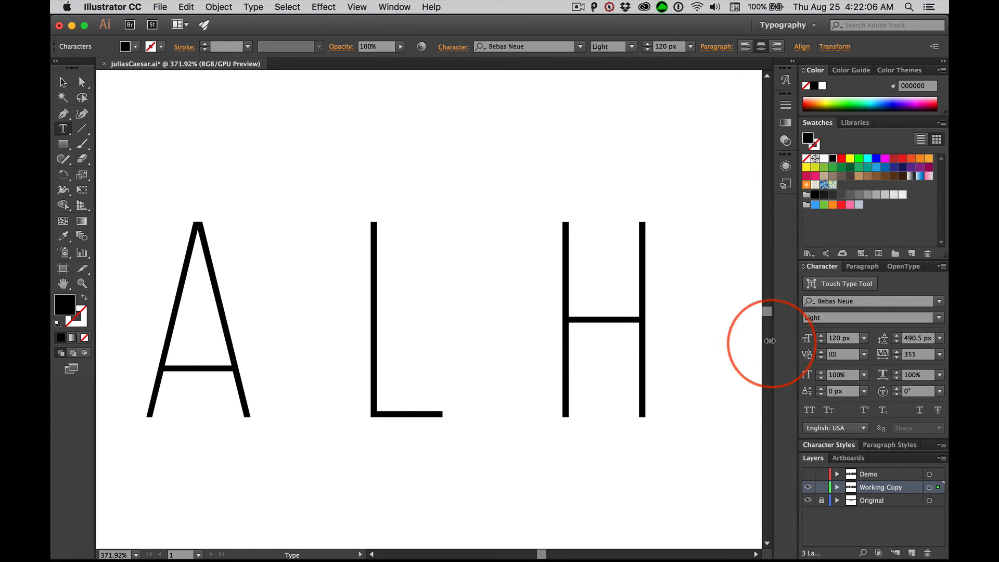
{"action": "key", "text": "alt+Left"}
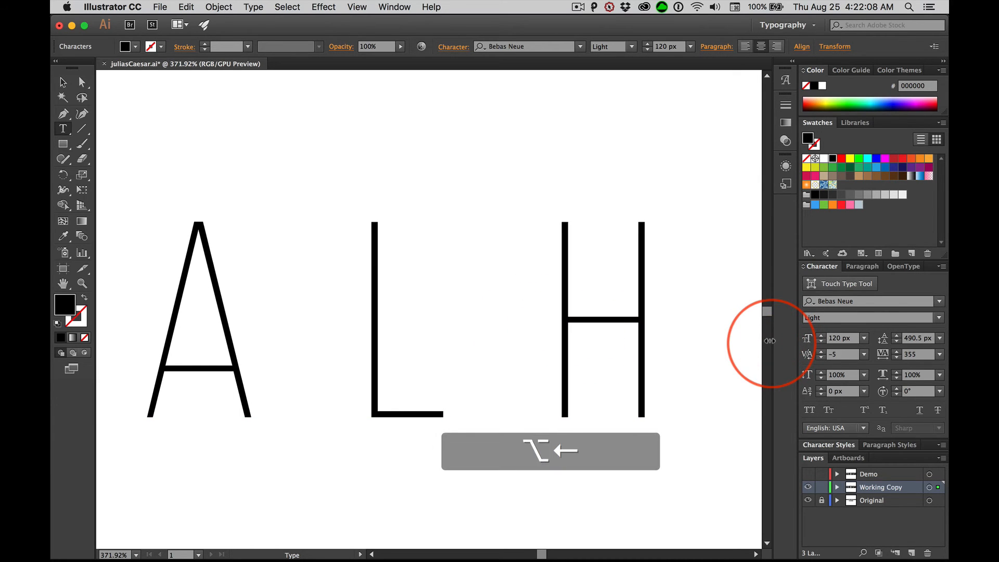
{"action": "key", "text": "alt+Left"}
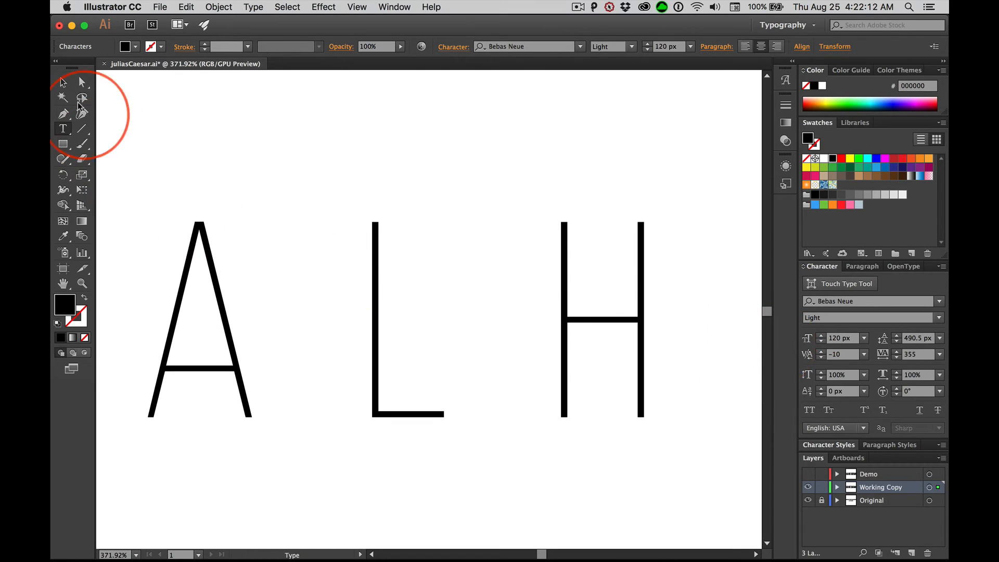
{"action": "left_click", "coordinate": [61, 83]}
{"action": "left_click_drag", "start_coordinate": [579, 227], "coordinate": [270, 226]}
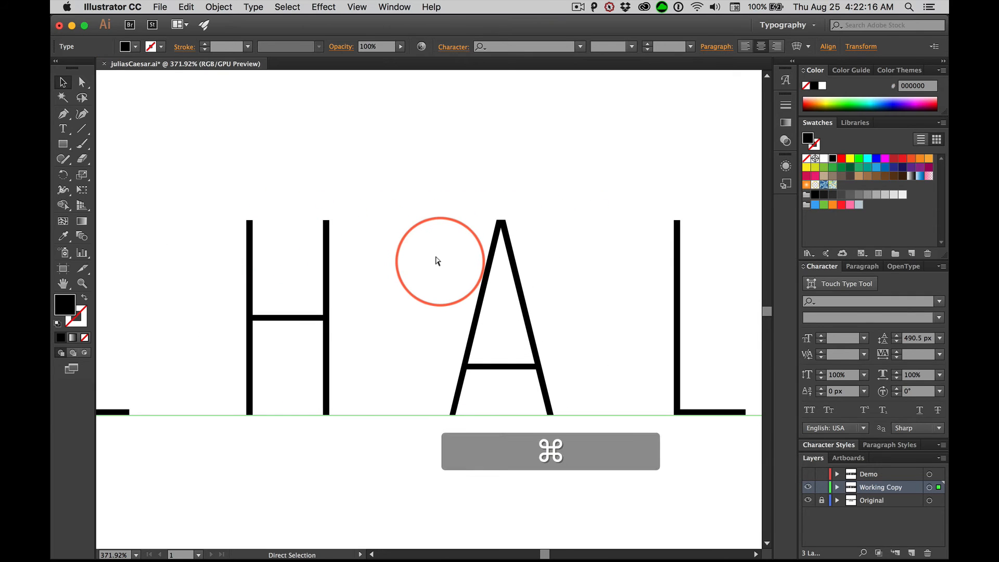
{"action": "key", "text": "super+0"}
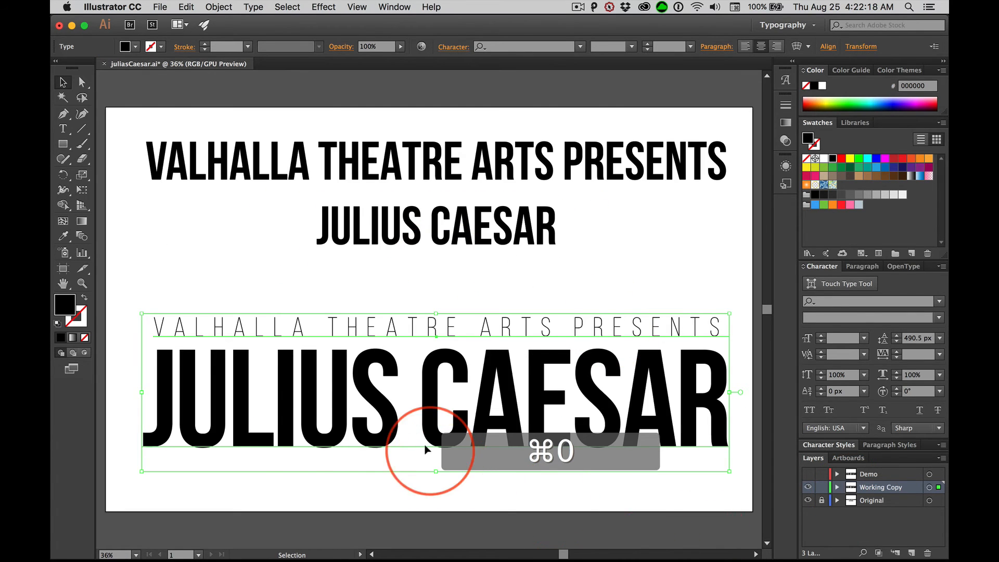